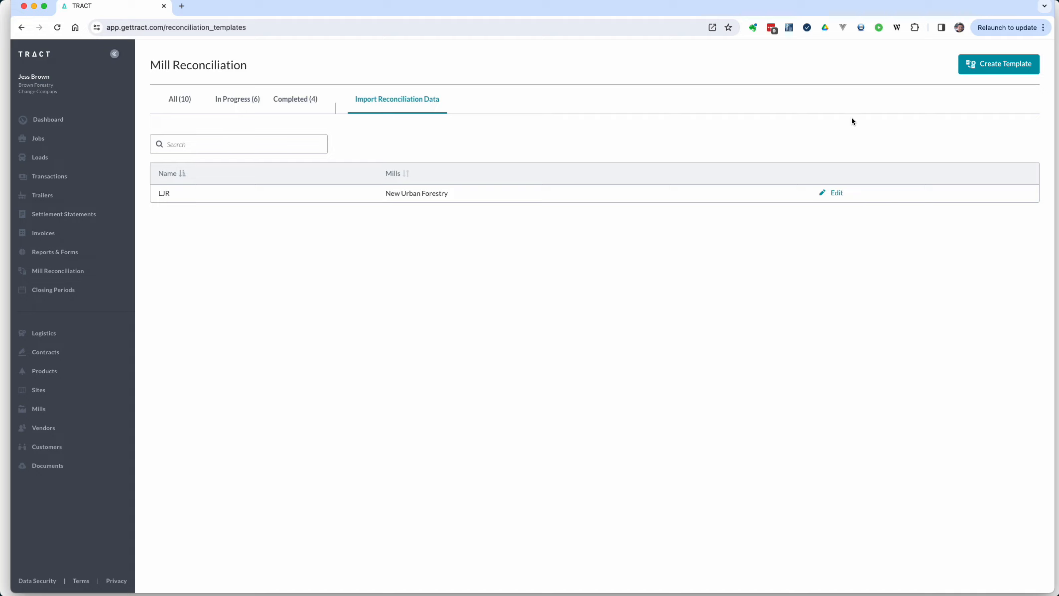
# - Start a new reconciliation template named LJR and associate it with the LJR Forest Products mill
pyautogui.click(984, 70)
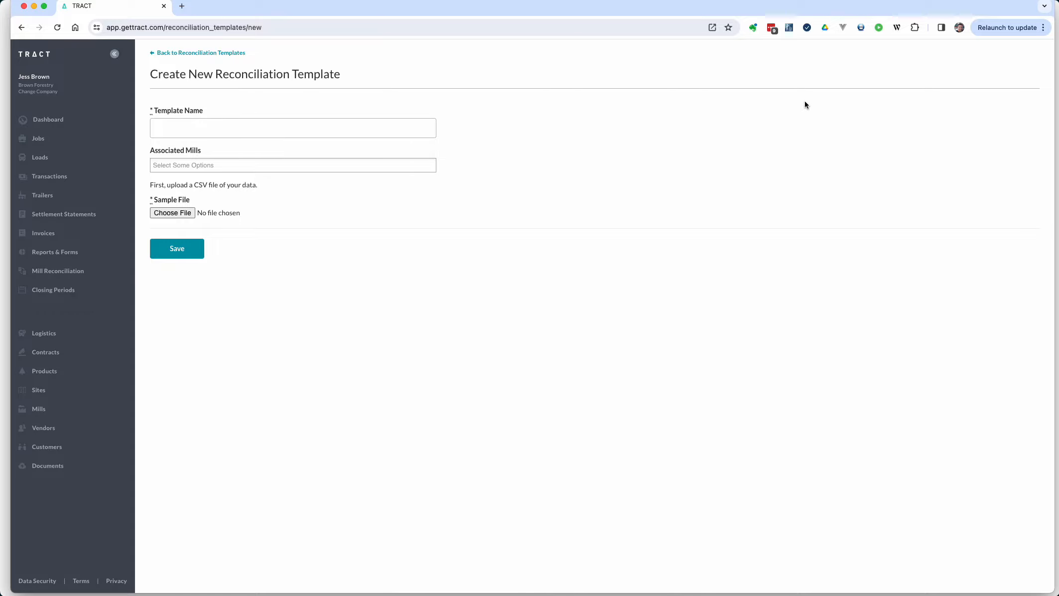
pyautogui.click(388, 127)
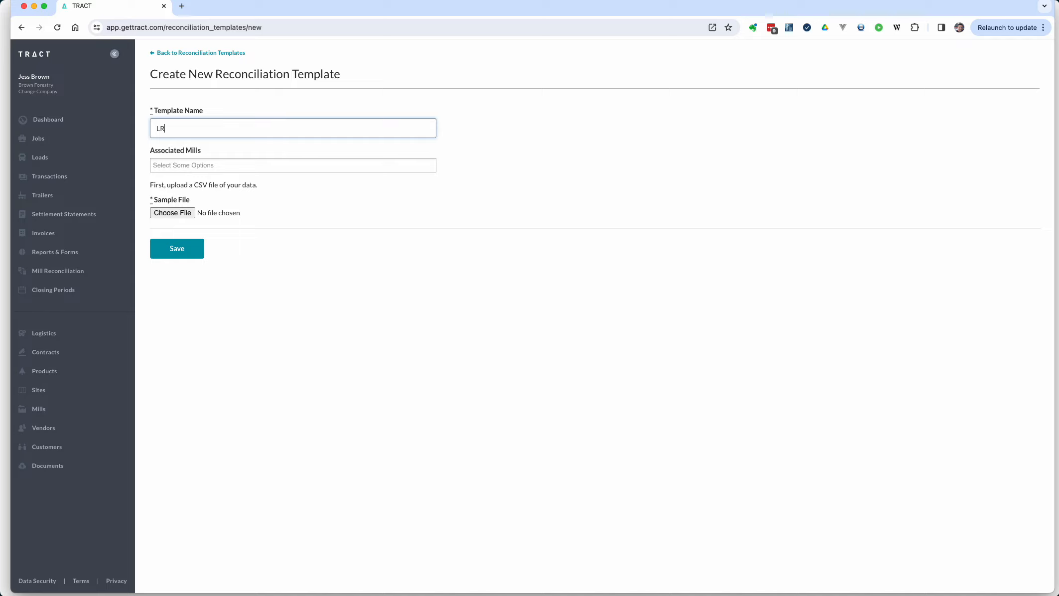
pyautogui.press('BackSpace')
pyautogui.press('BackSpace')
pyautogui.write('LJR')
pyautogui.press('Tab')
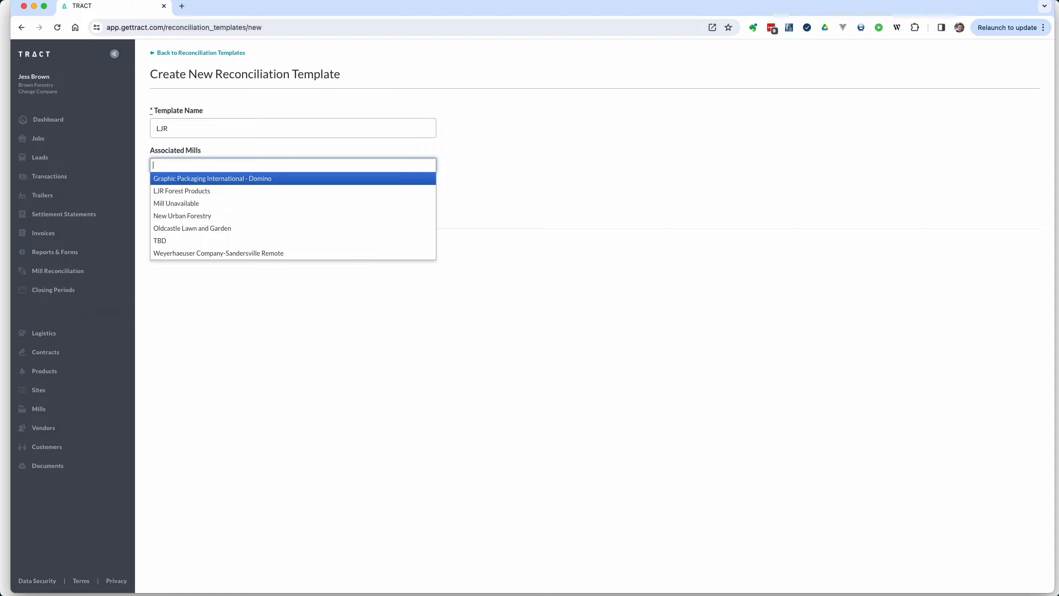
pyautogui.press('Down')
pyautogui.press('Return')
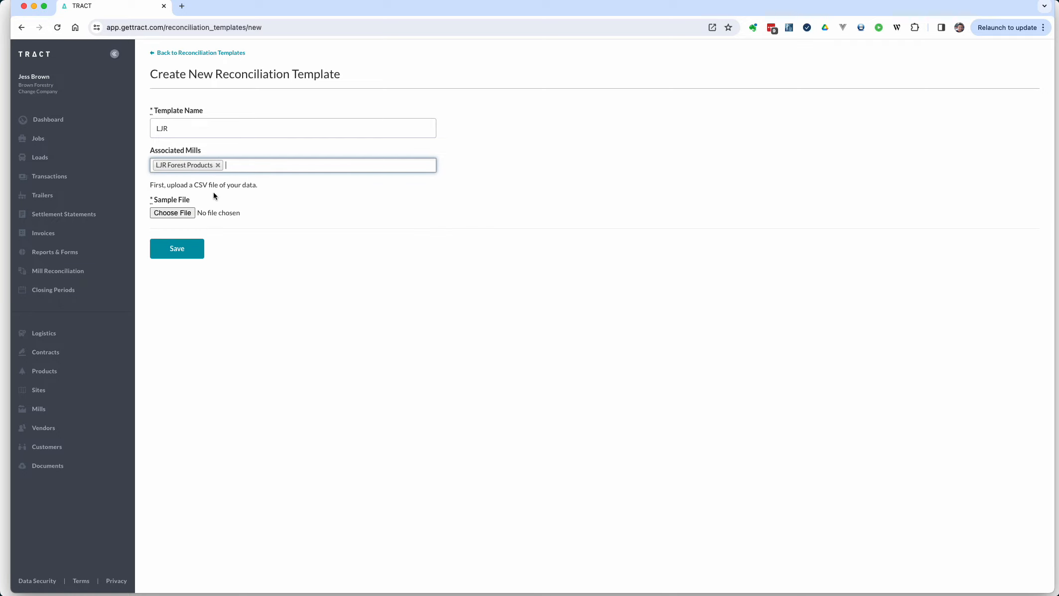
# - Switch to the auto_reconcile spreadsheet in Excel and examine its header row and the ticket numbers under TKTNO
pyautogui.press('super+Tab')
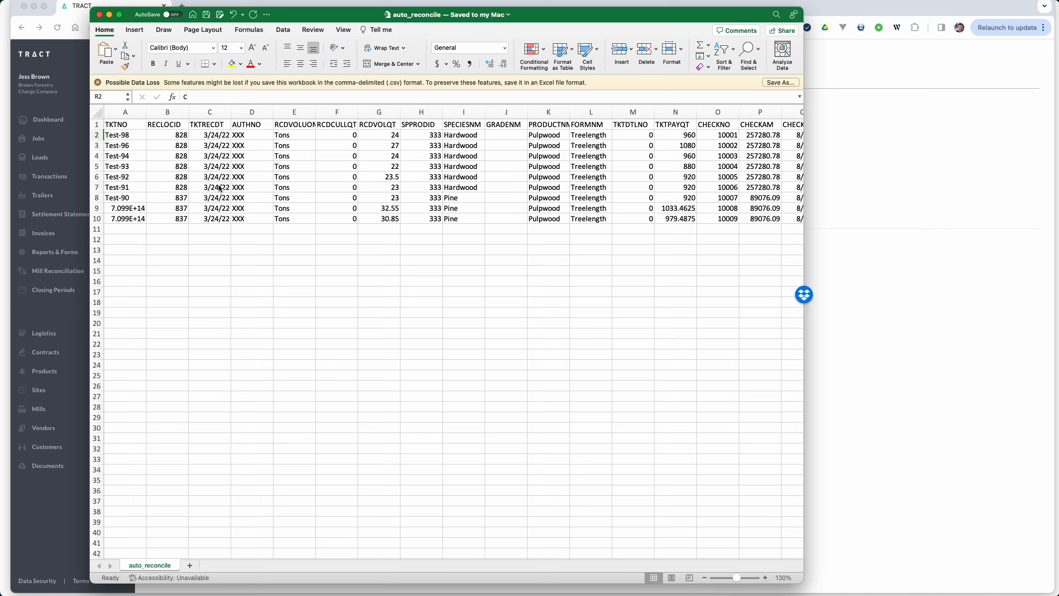
pyautogui.click(132, 125)
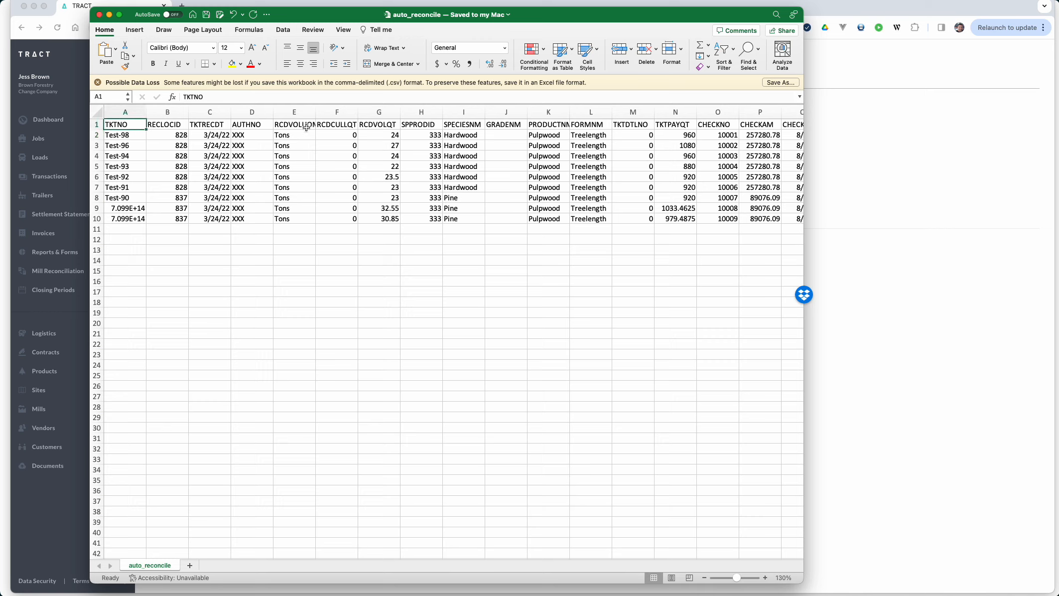
pyautogui.moveTo(132, 135); pyautogui.dragTo(137, 218)
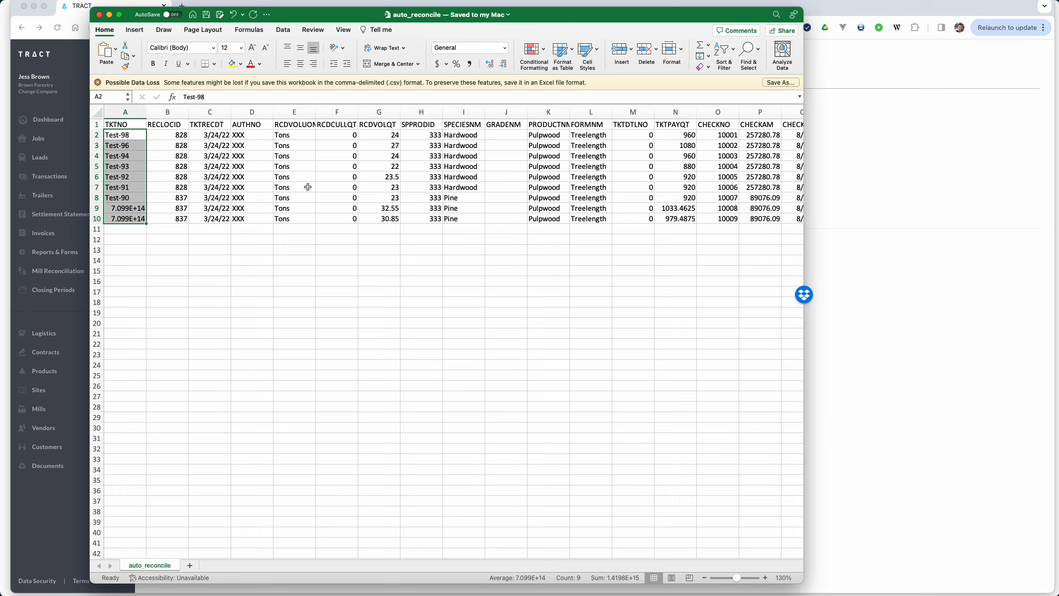
pyautogui.click(466, 173)
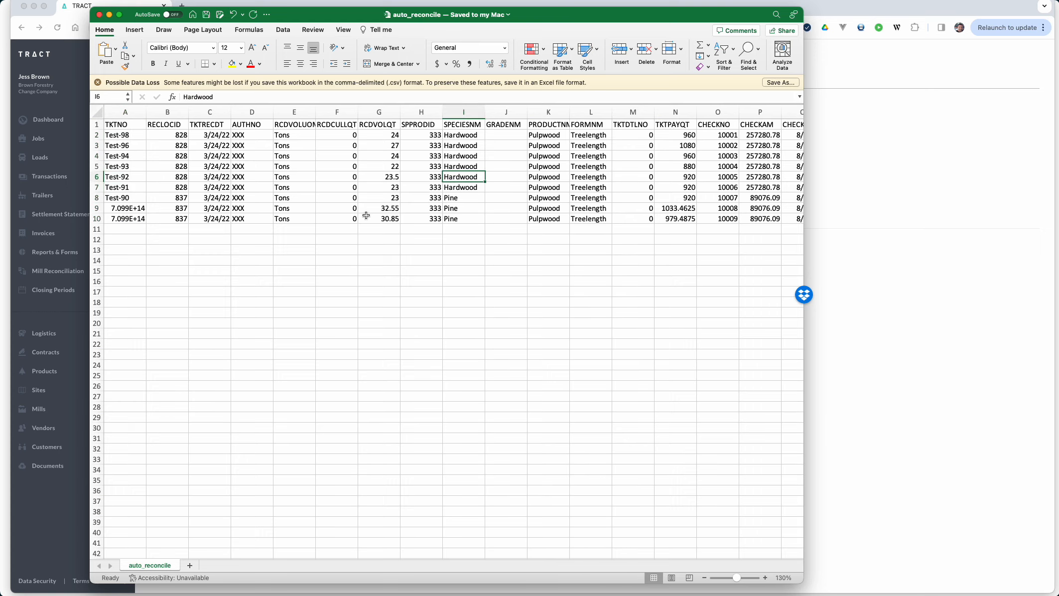
# - Return to TRACT in the browser, upload auto_reconcile.csv as the template's sample file, and save the template
pyautogui.press('super+Tab')
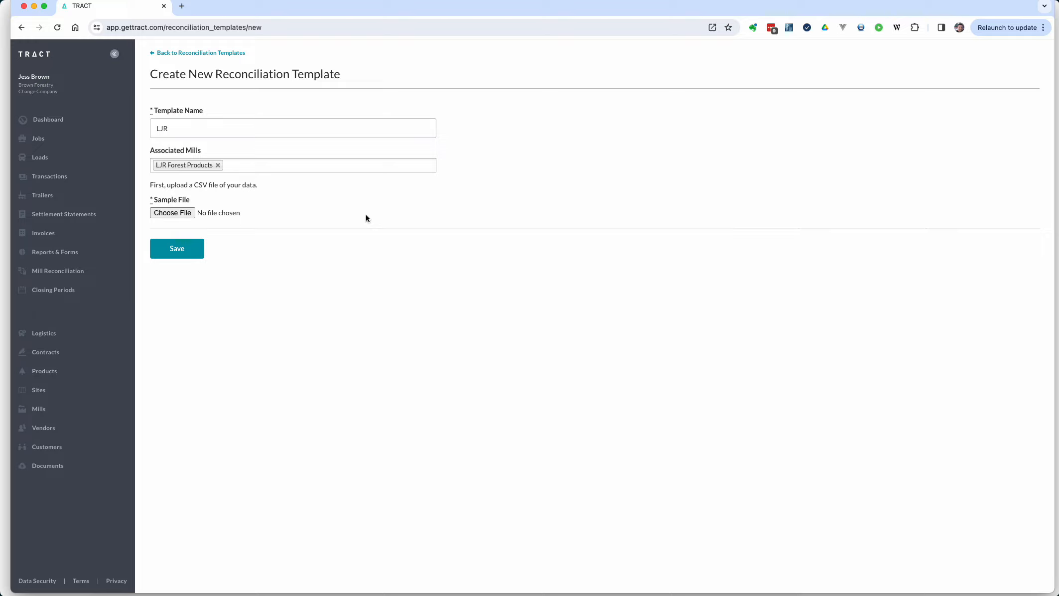
pyautogui.click(182, 213)
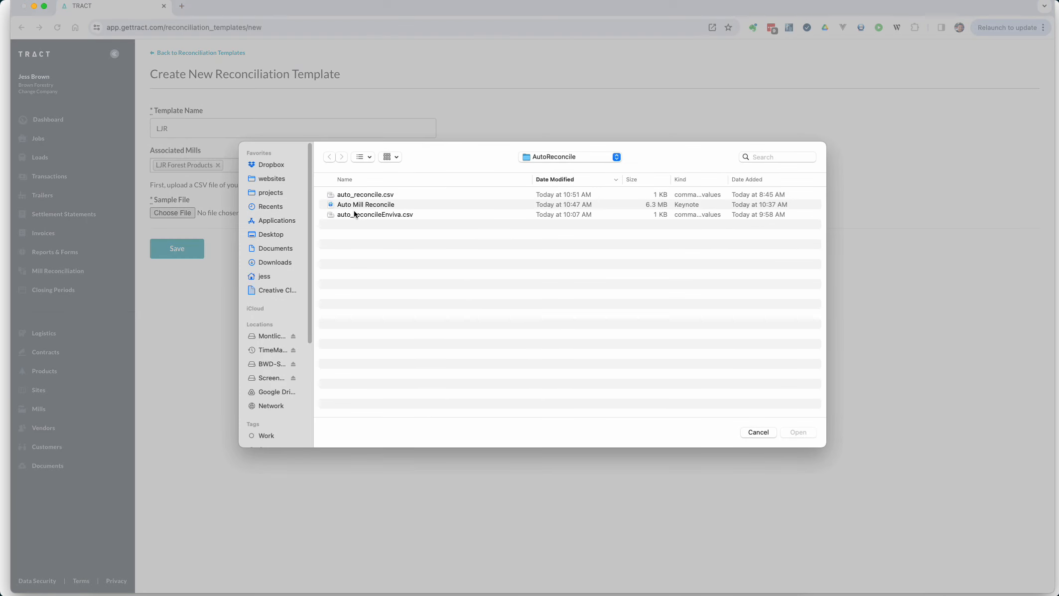
pyautogui.doubleClick(374, 198)
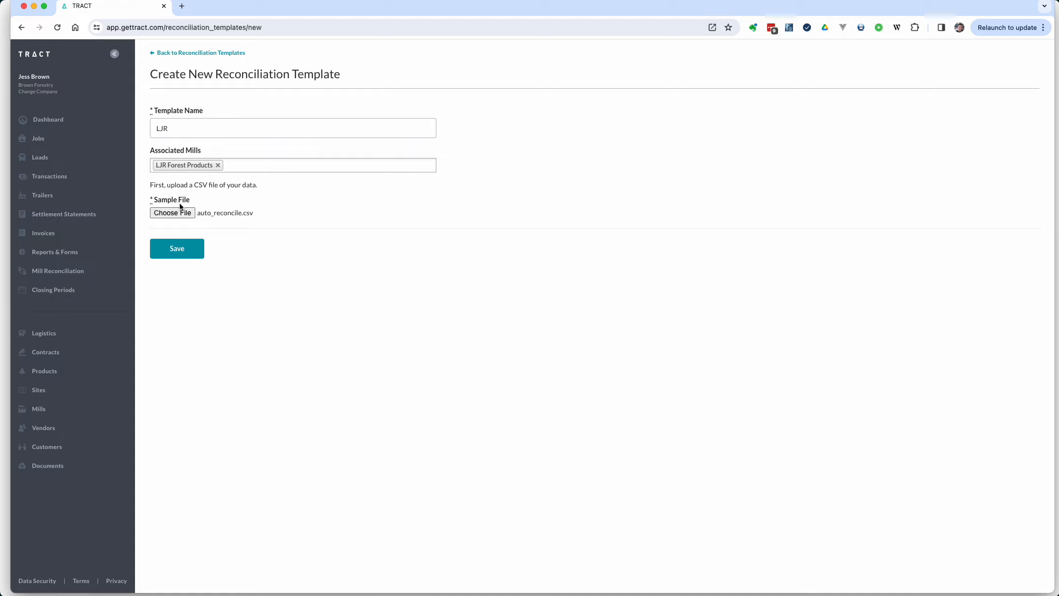
pyautogui.click(195, 253)
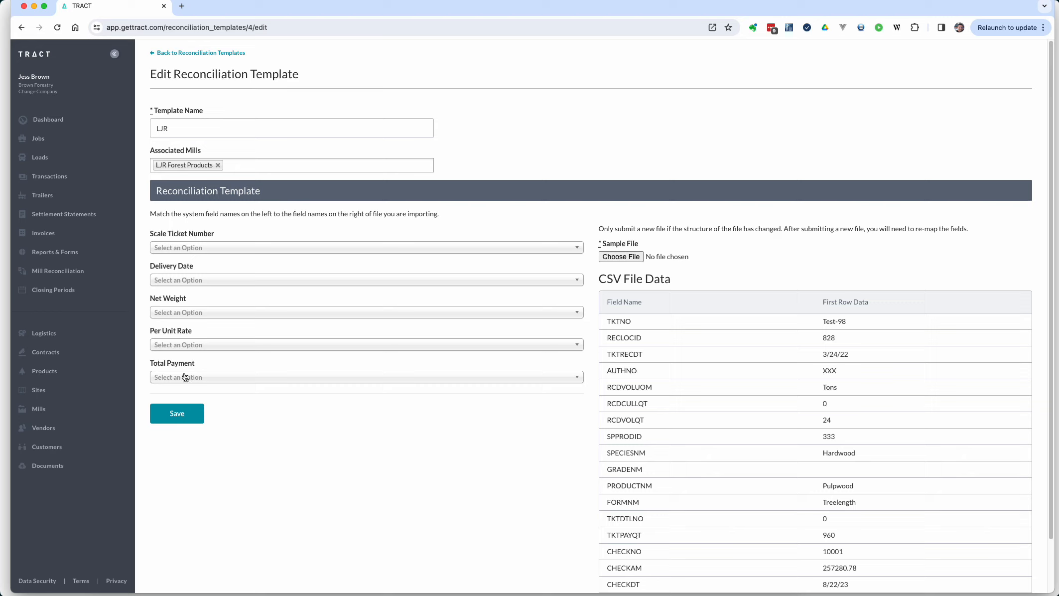
# - Map the template's Scale Ticket Number to the TKTNO field of the CSV file
pyautogui.click(241, 249)
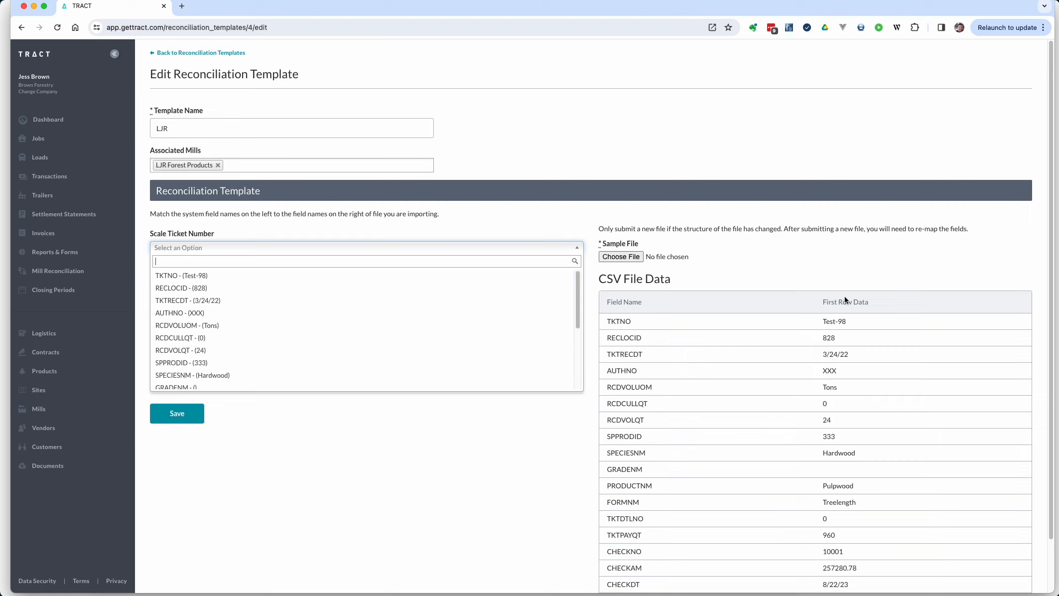
pyautogui.scroll(-2, 756, 325)
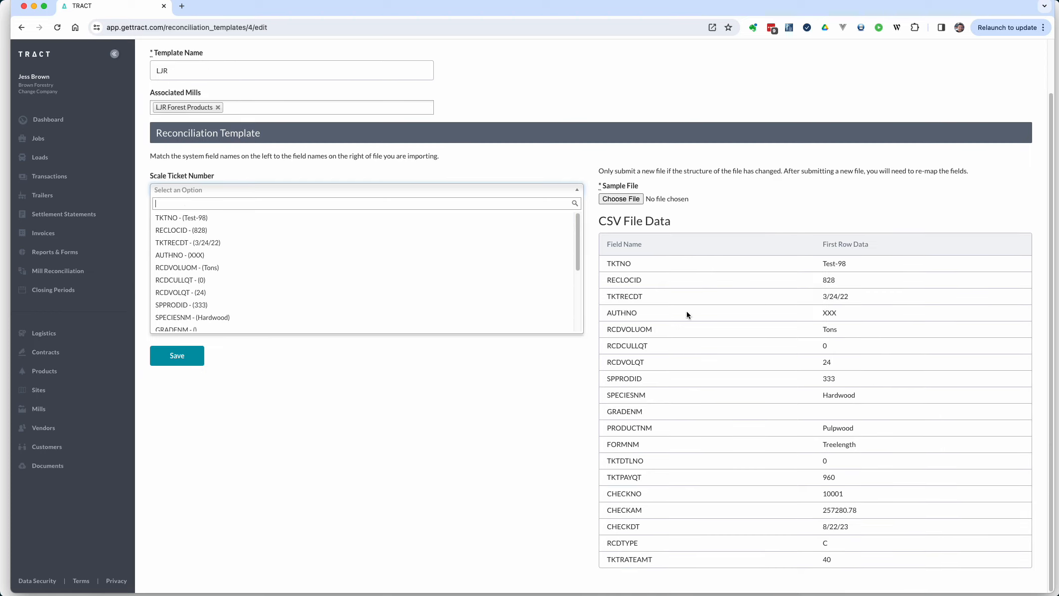
pyautogui.doubleClick(618, 263)
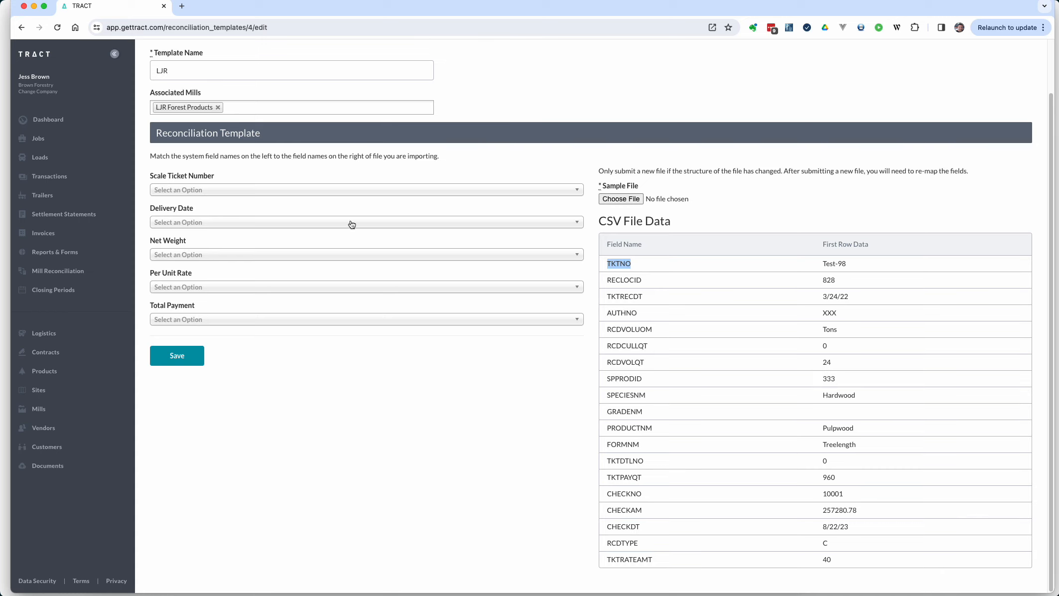
pyautogui.click(270, 191)
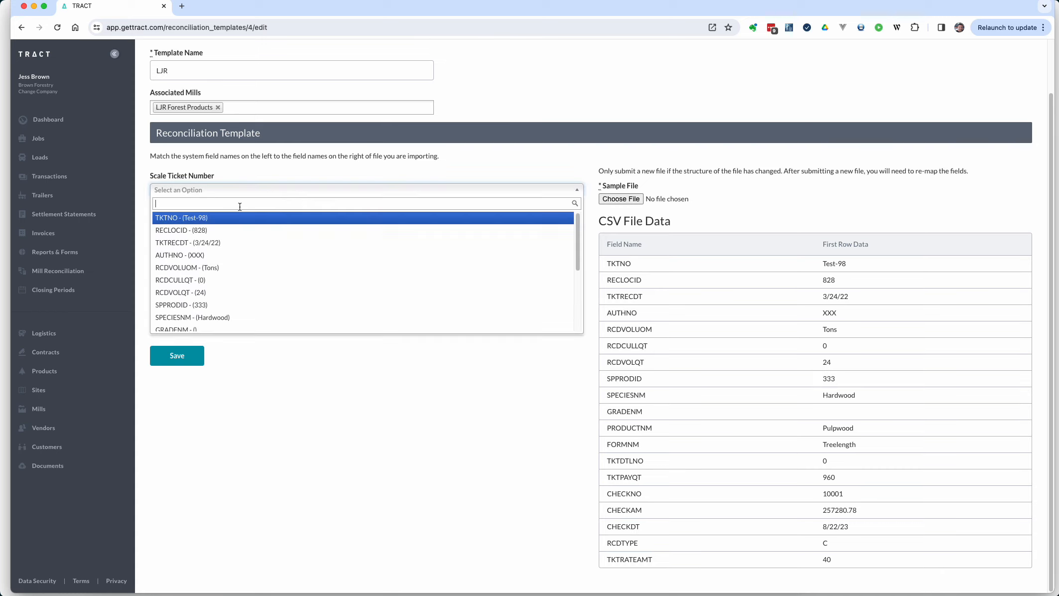
pyautogui.click(202, 222)
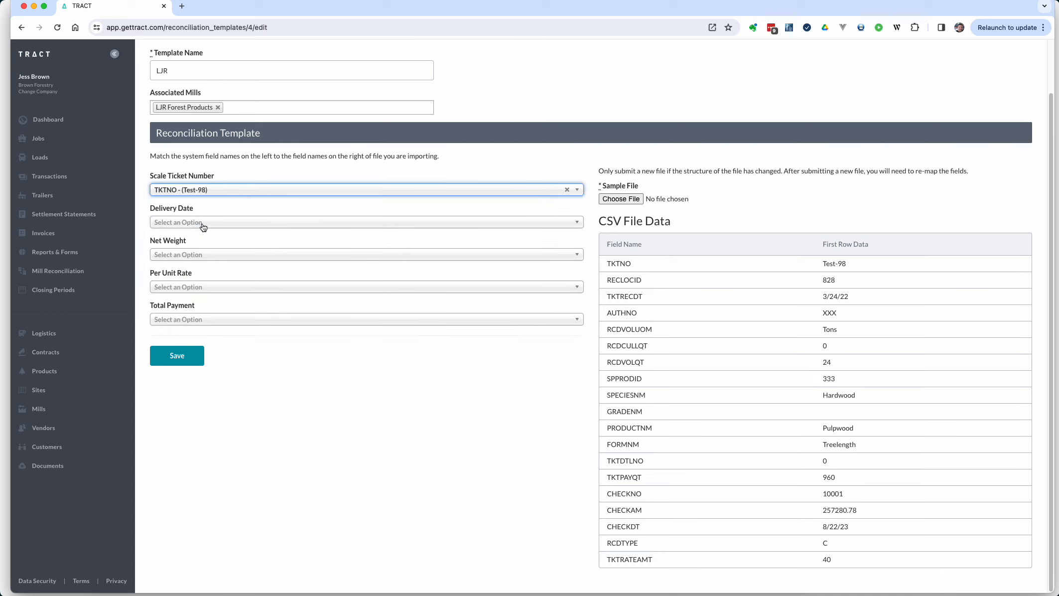
# - Map Delivery Date to the TKTRECDT field and Net Weight to the RCDVOLQT field
pyautogui.click(203, 224)
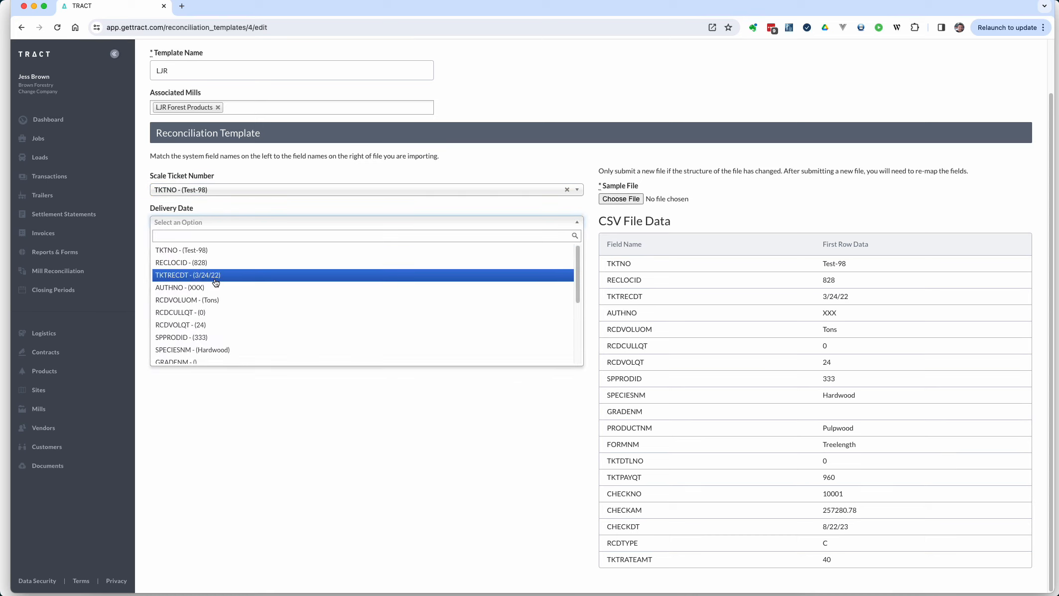
pyautogui.click(186, 280)
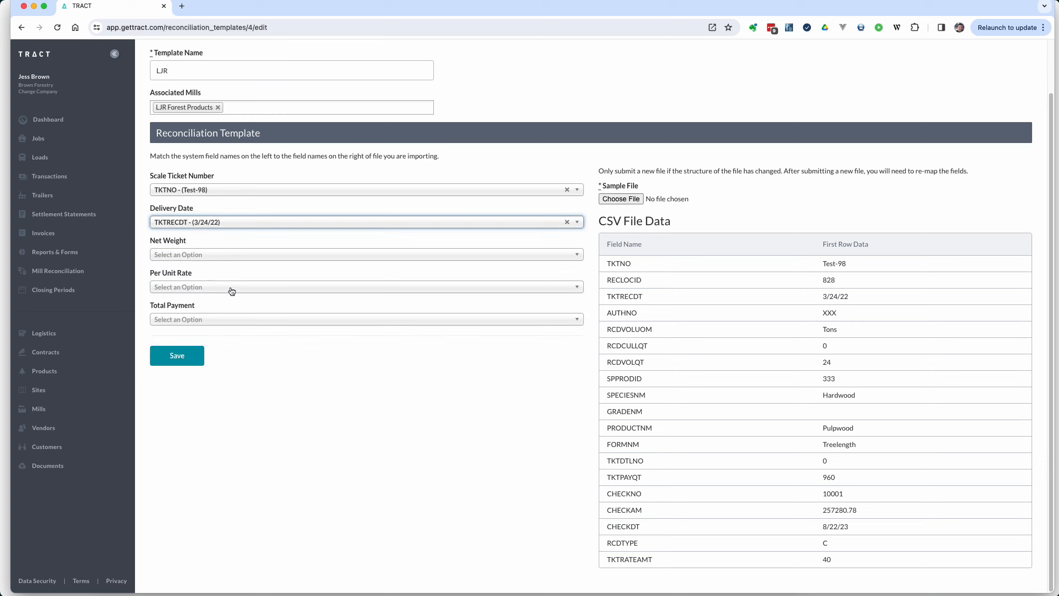
pyautogui.click(190, 257)
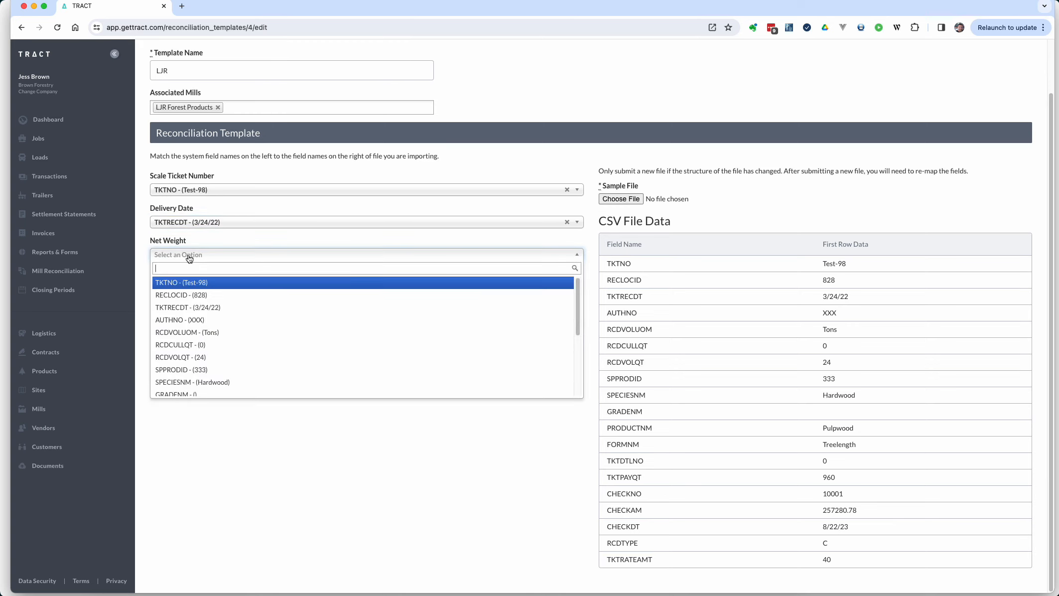
pyautogui.click(178, 359)
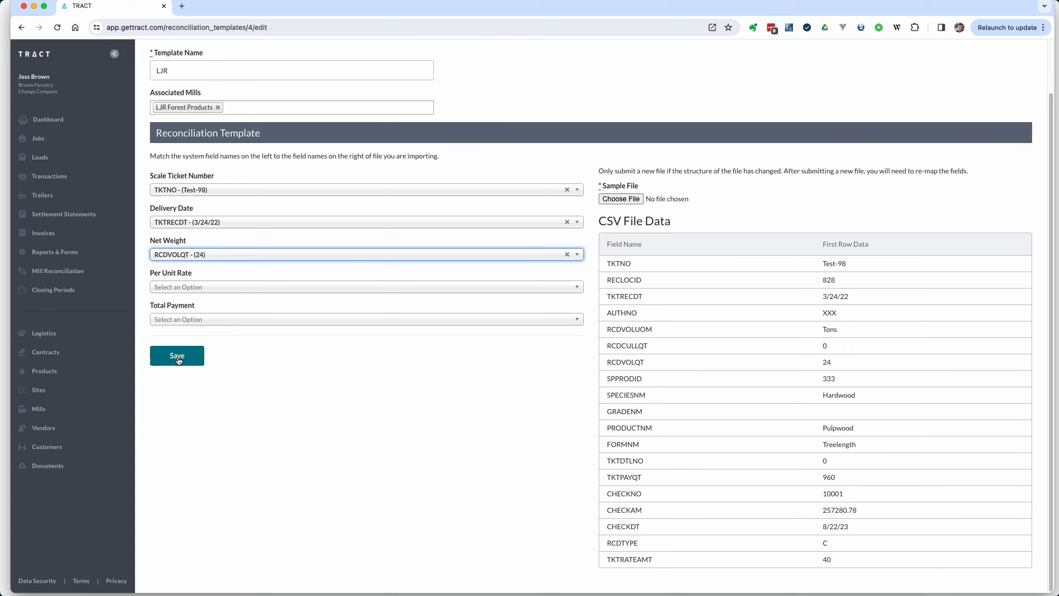
# - Map Per Unit Rate to TKTRATEAMT and Total Payment to TKTPAYQT, and save the reconciliation template
pyautogui.click(207, 289)
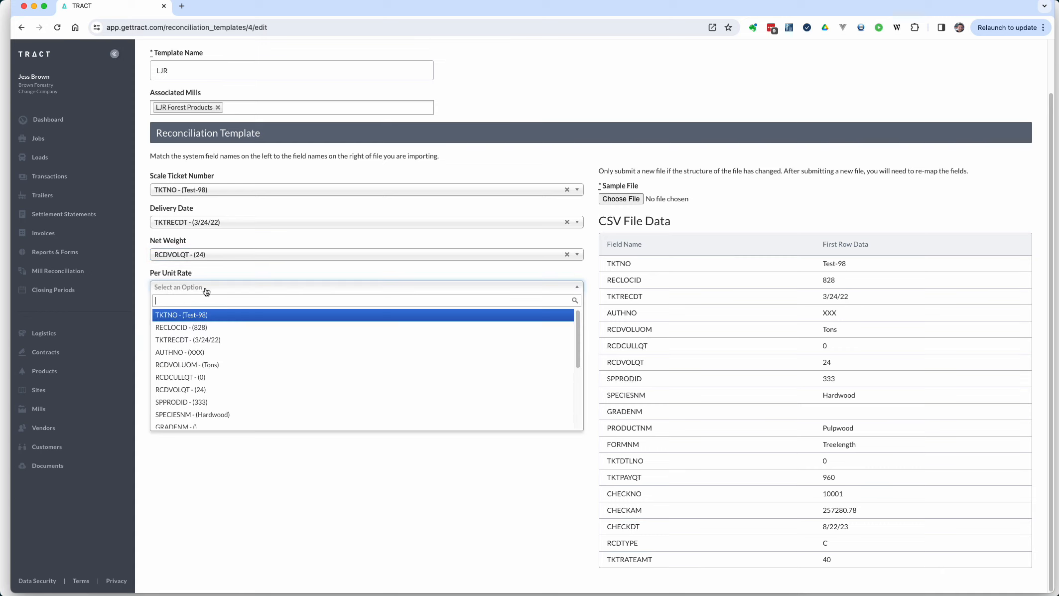
pyautogui.scroll(-5, 231, 339)
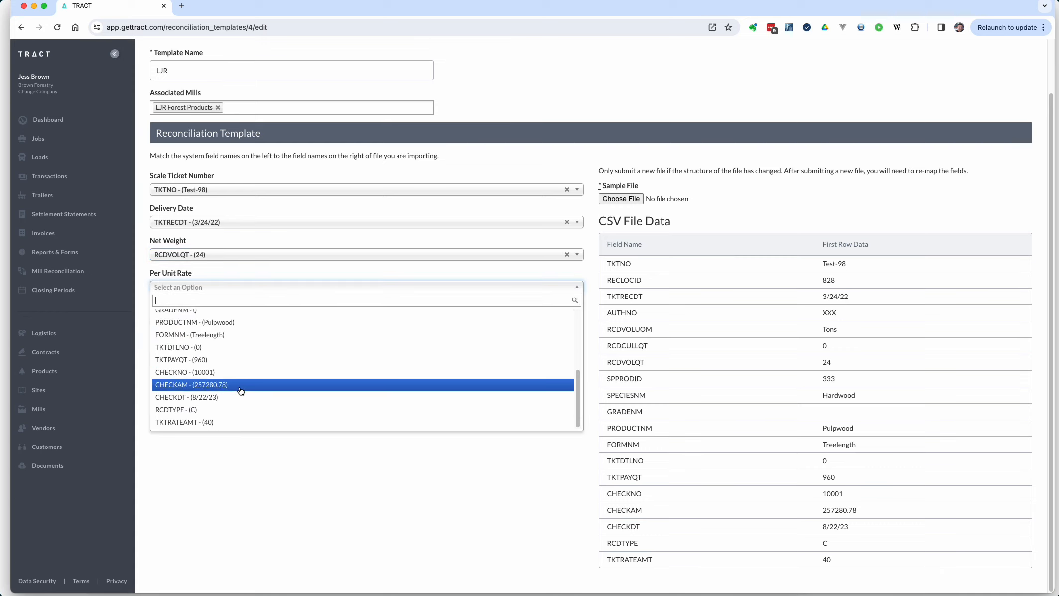
pyautogui.click(209, 423)
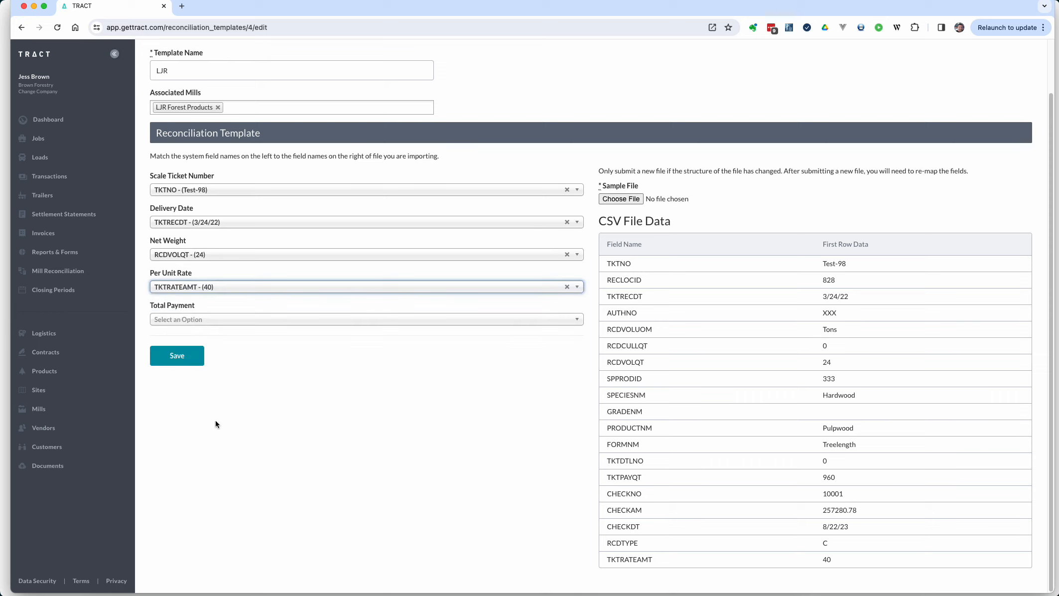
pyautogui.click(187, 320)
pyautogui.scroll(-5, 264, 408)
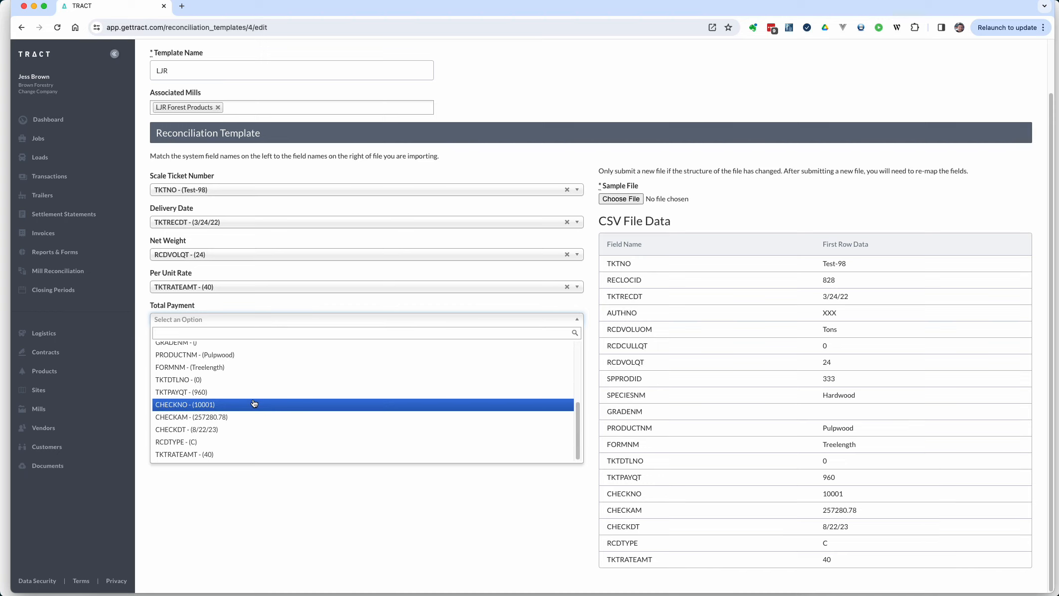
pyautogui.click(184, 392)
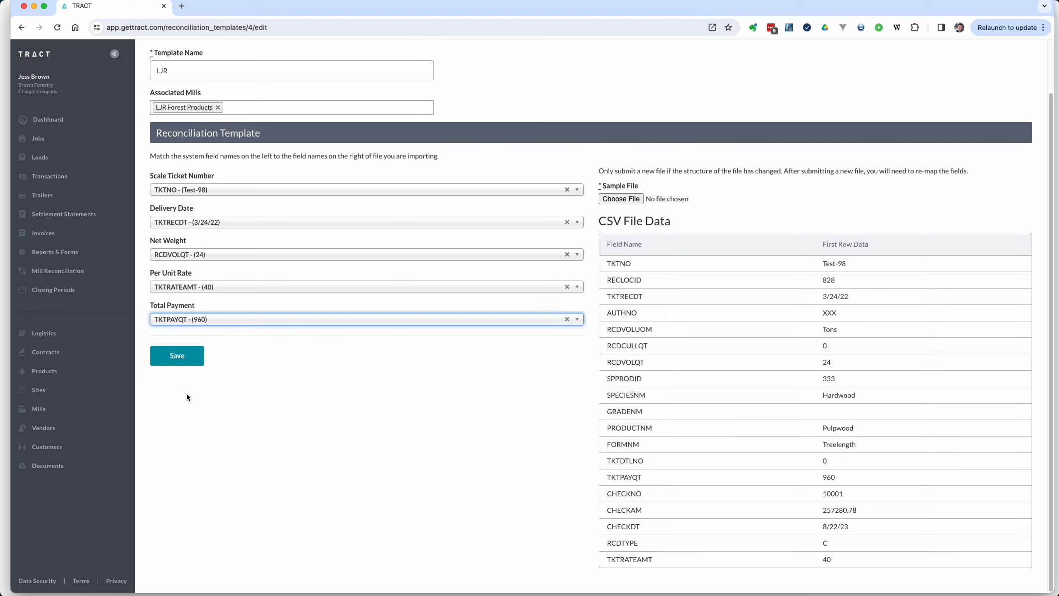
pyautogui.click(196, 362)
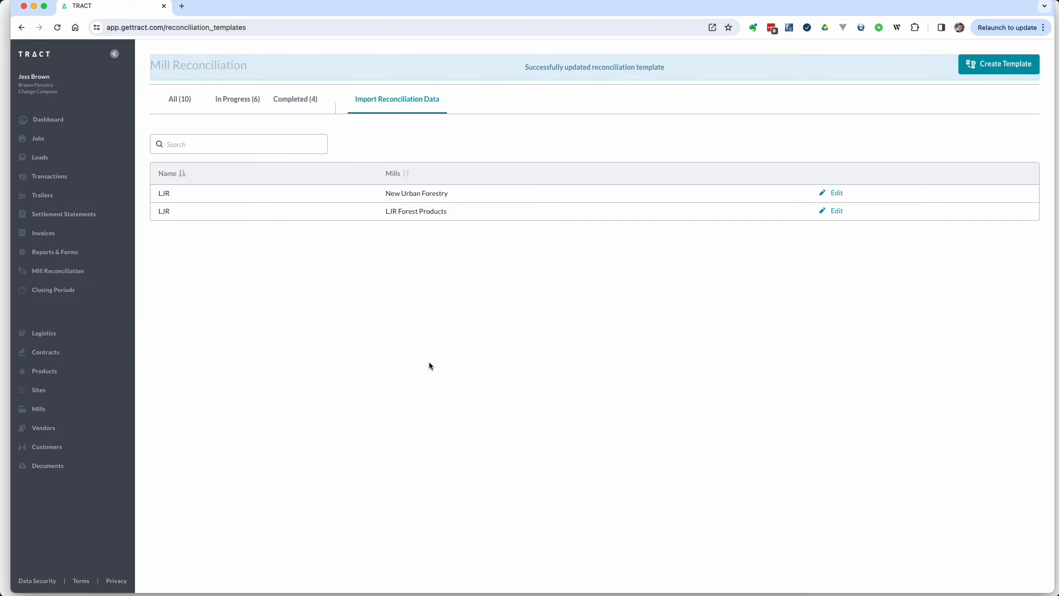
# - Start a new mill reconciliation for LJR Forest Products - Swainsboro and attach auto_reconcile.csv for automatic reconciliation
pyautogui.click(238, 108)
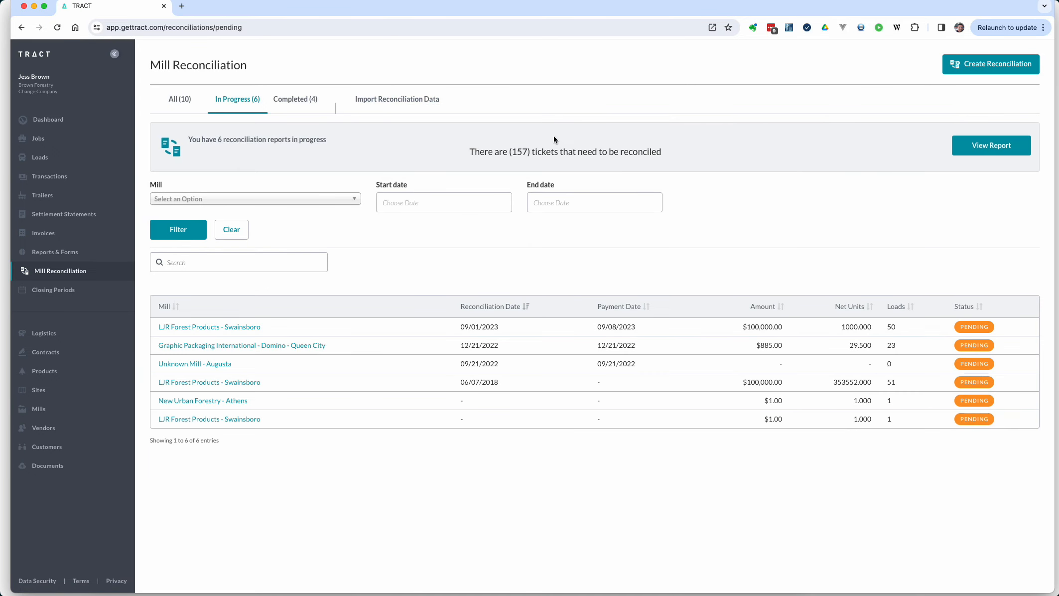
pyautogui.click(971, 66)
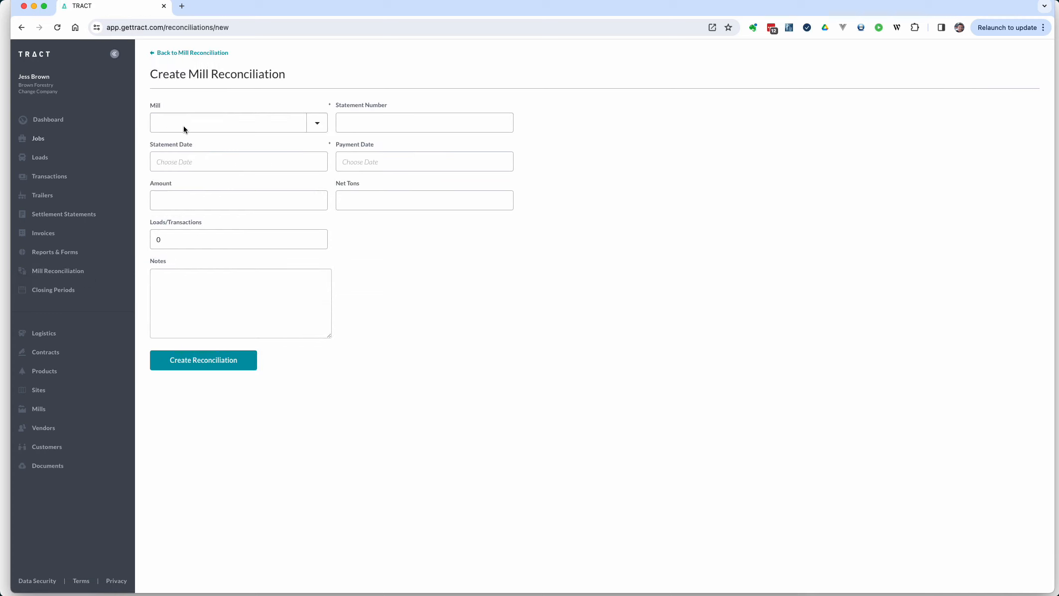
pyautogui.click(208, 124)
pyautogui.click(205, 147)
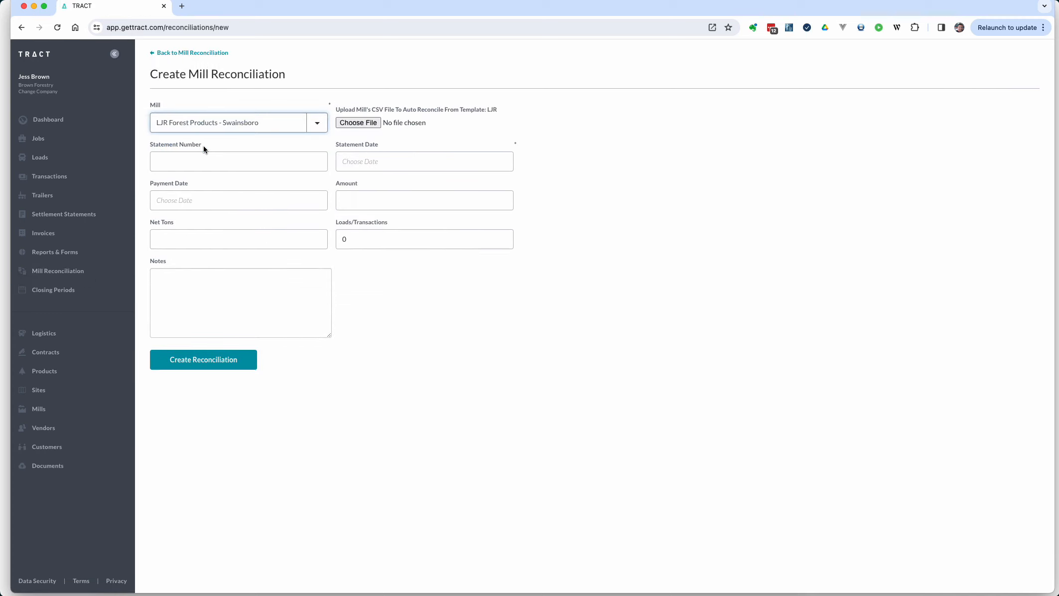
pyautogui.click(372, 124)
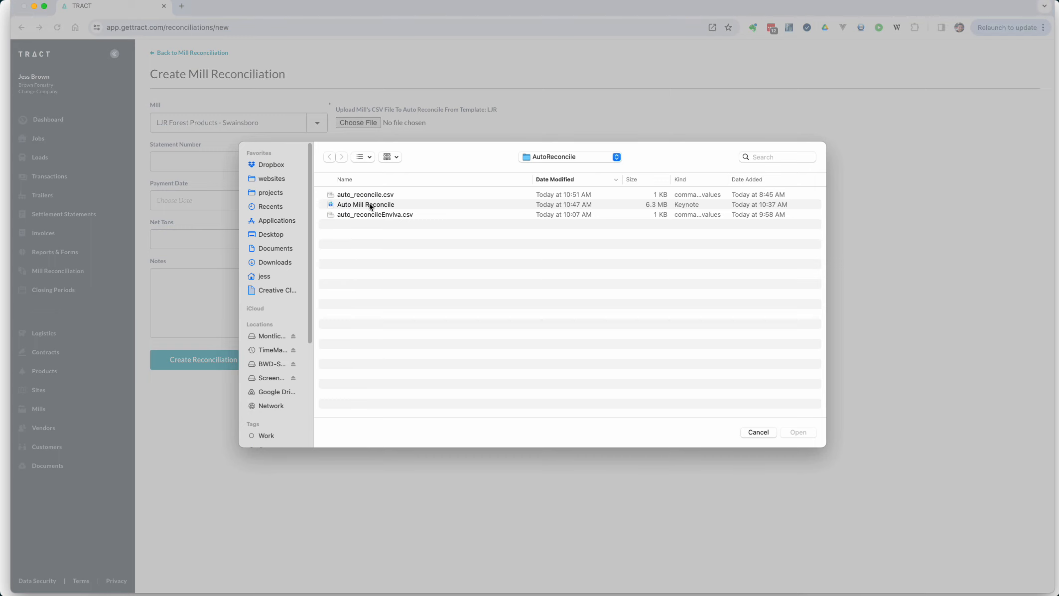
pyautogui.doubleClick(370, 195)
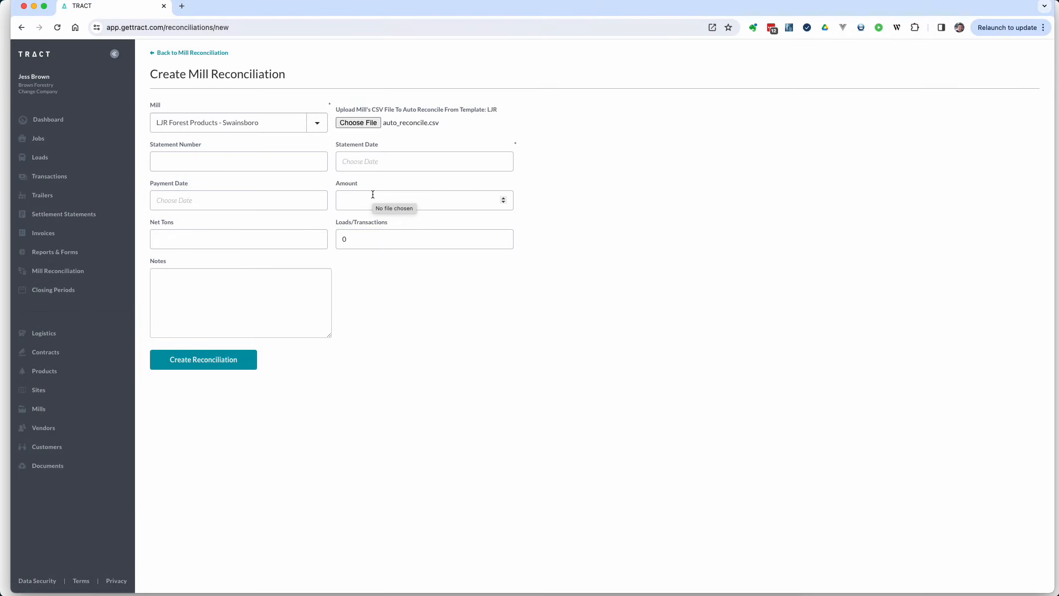
# - Enter Test as the statement number and set both the statement date and payment date to 12/20/2023
pyautogui.click(200, 158)
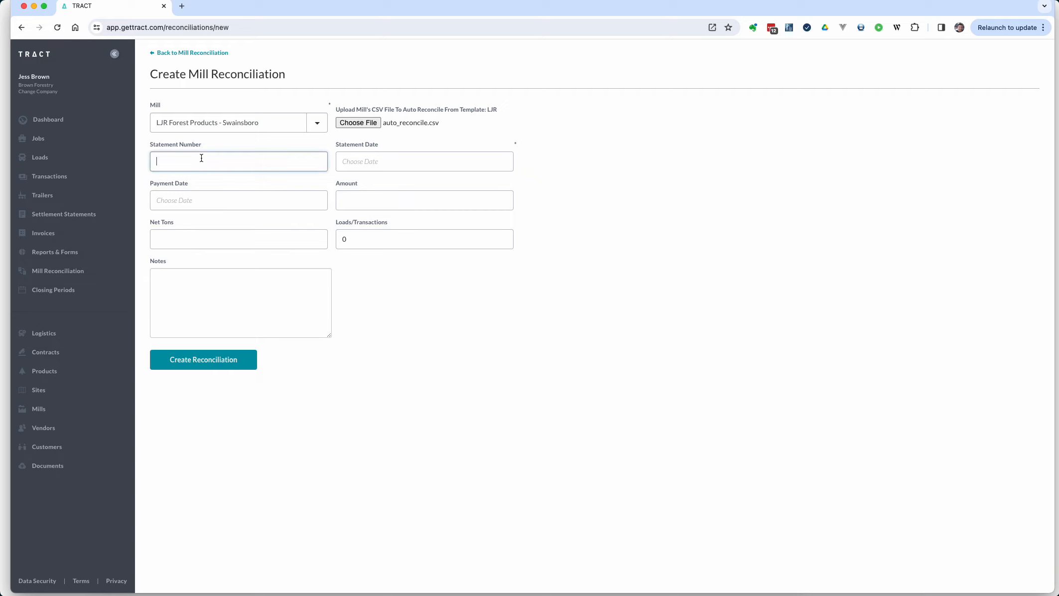
pyautogui.write('Test')
pyautogui.press('Tab')
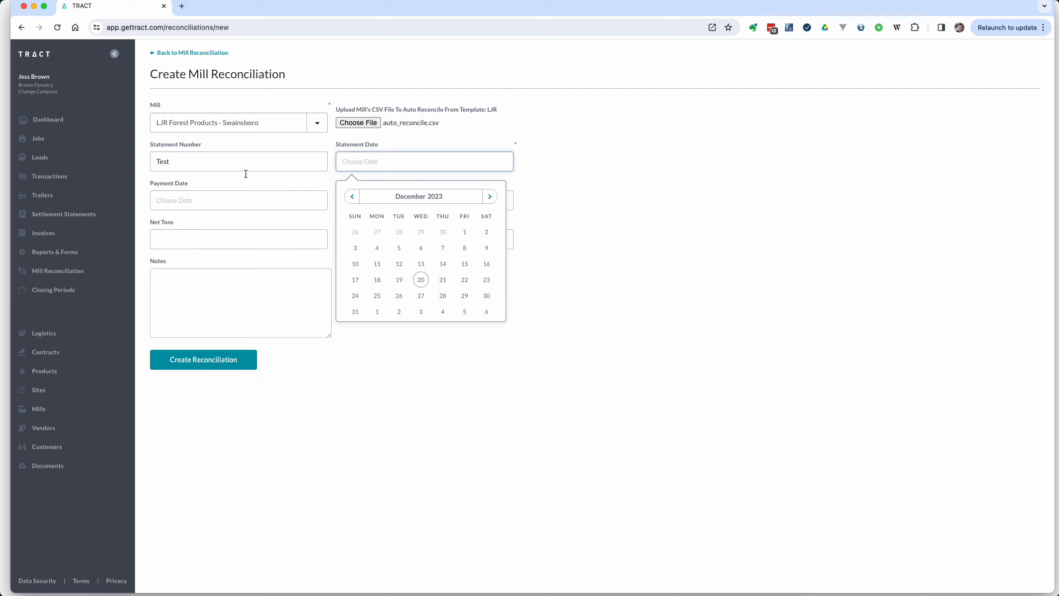
pyautogui.click(417, 279)
pyautogui.click(224, 203)
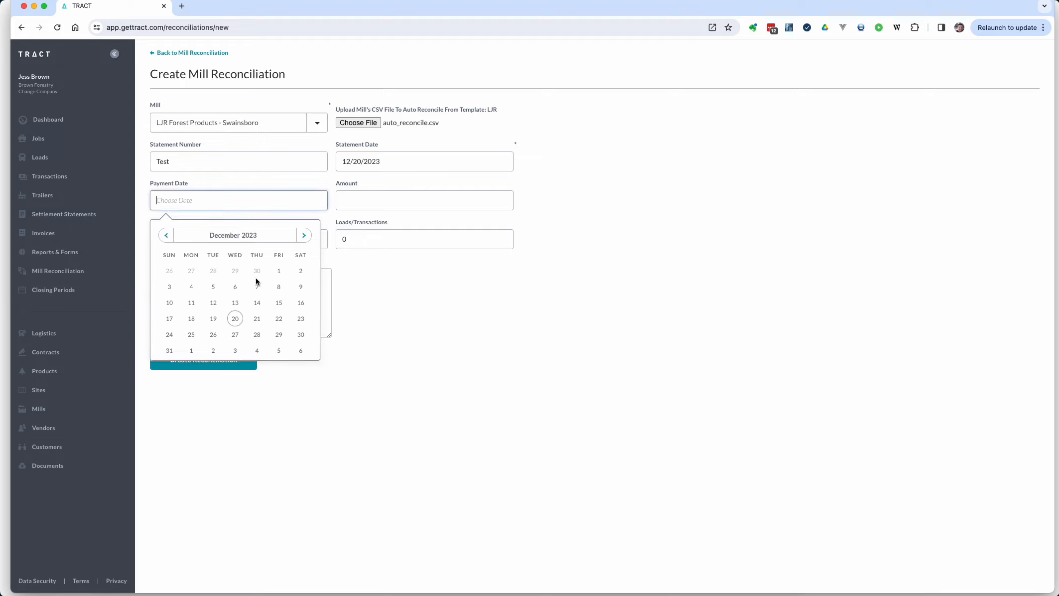
pyautogui.click(236, 324)
# - Set the amount to 111, net tons to 1 and loads/transactions to 1, and create the reconciliation
pyautogui.click(364, 205)
pyautogui.write('111')
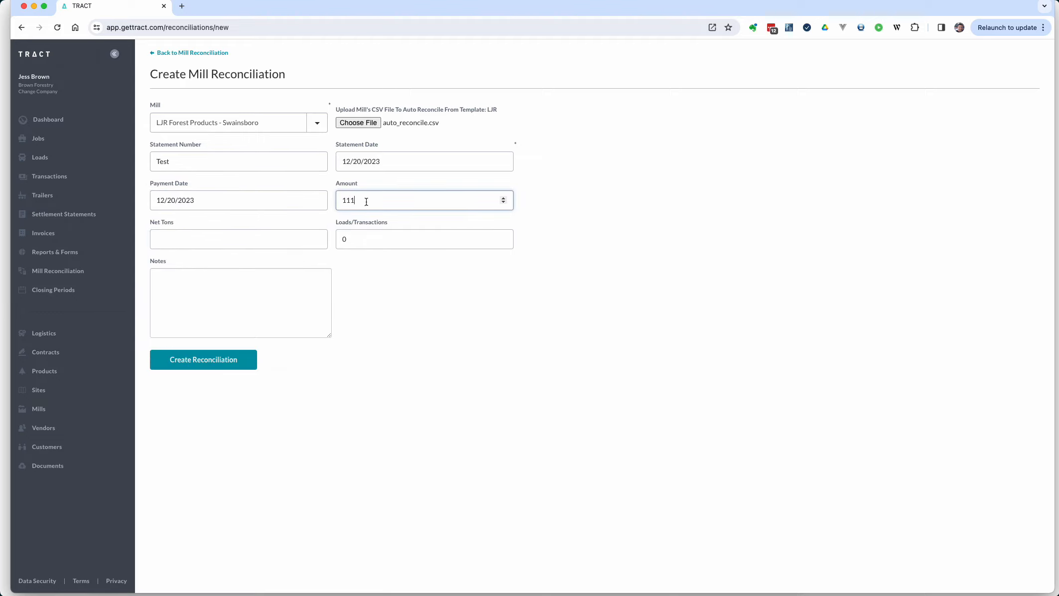
pyautogui.click(230, 242)
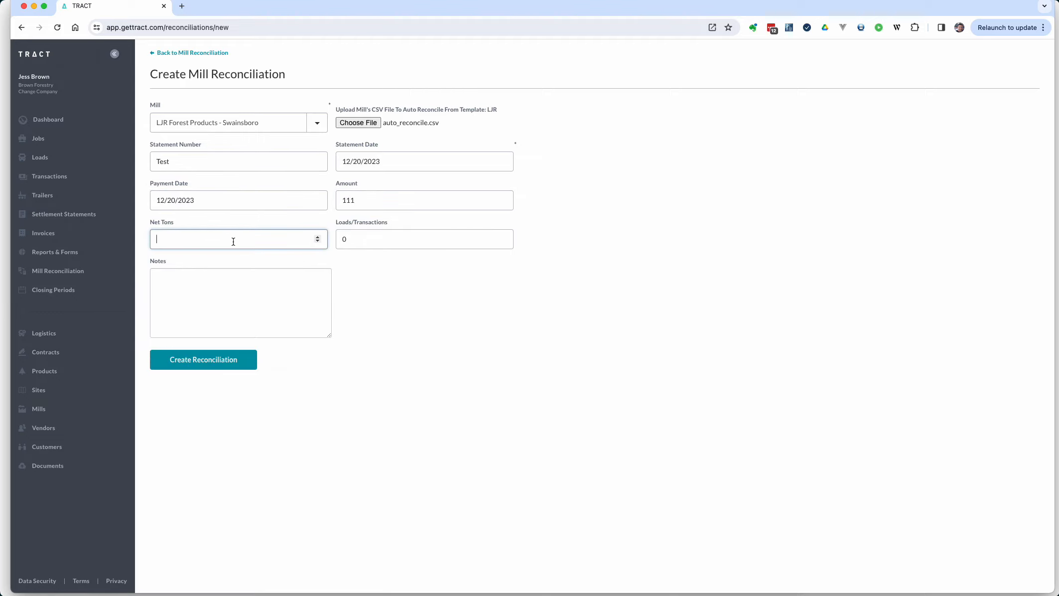
pyautogui.write('1')
pyautogui.doubleClick(355, 238)
pyautogui.write('1')
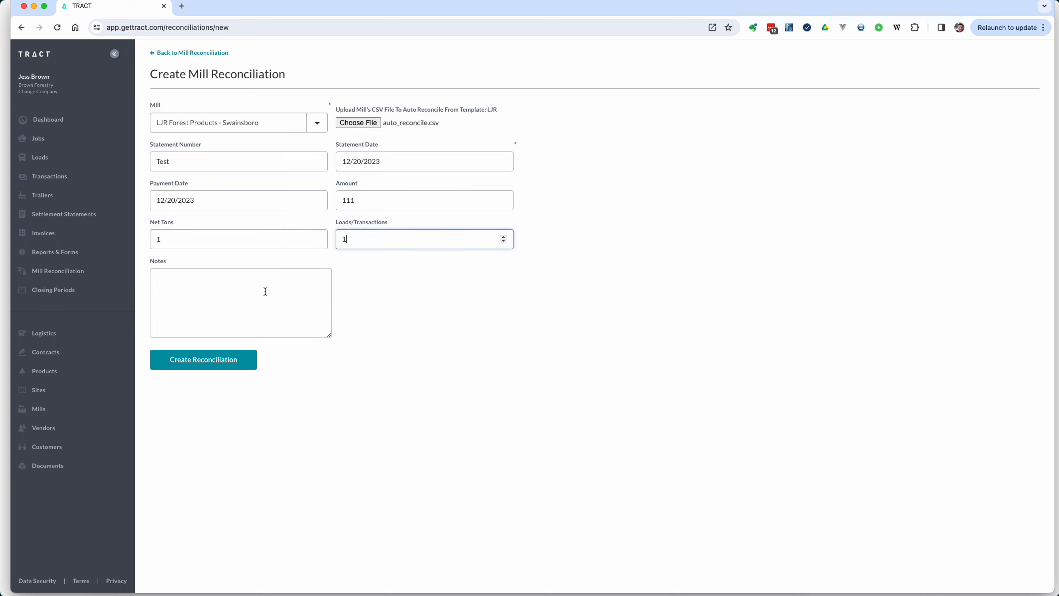
pyautogui.click(188, 367)
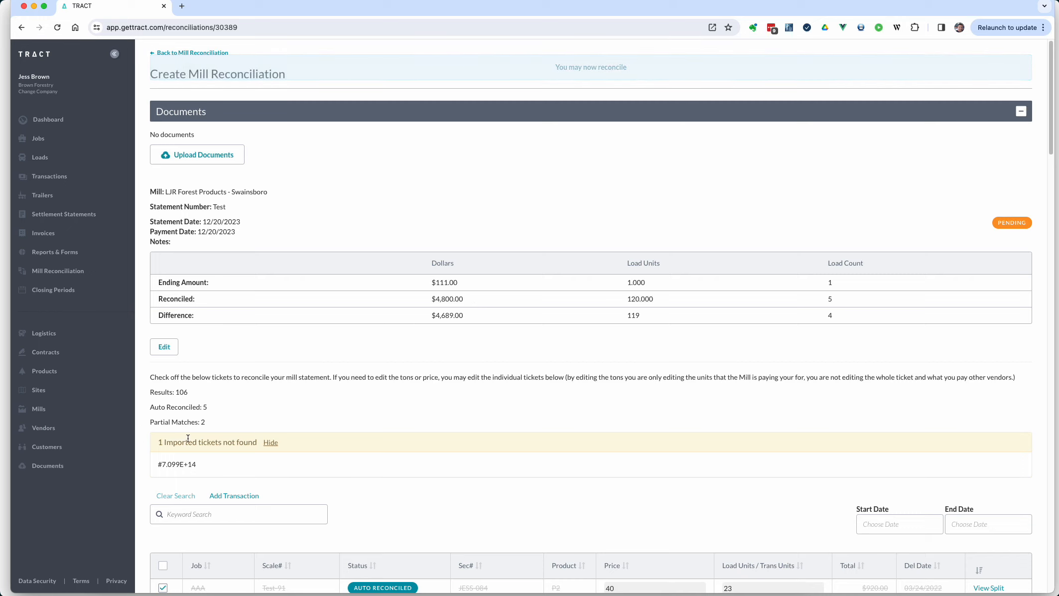
# - Review the auto-reconciliation summary, the imported tickets not found, and the price and load unit differences on the partial-match tickets
pyautogui.scroll(-3, 208, 441)
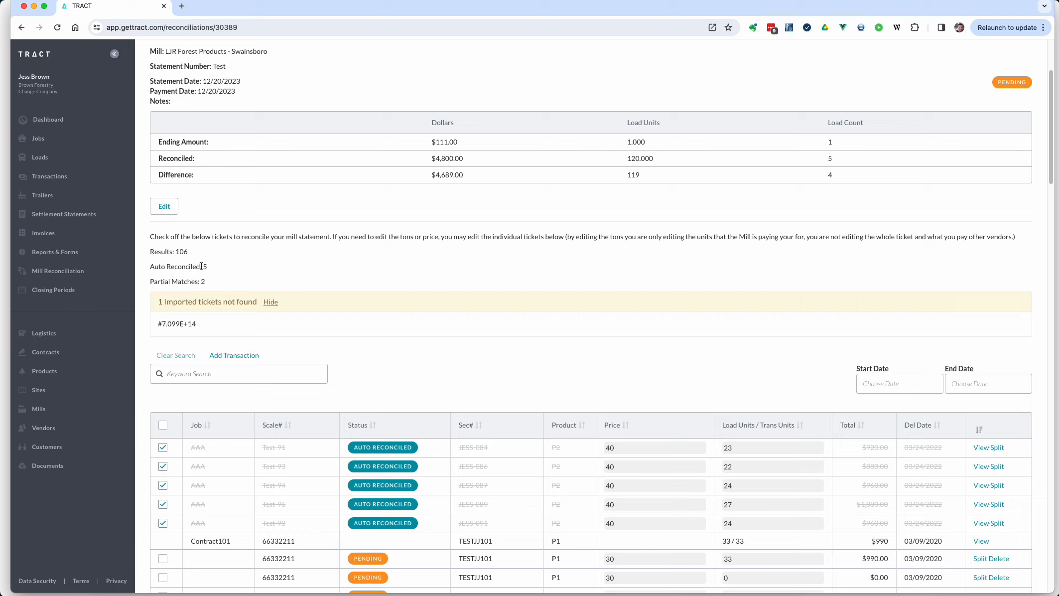
pyautogui.moveTo(188, 281); pyautogui.dragTo(210, 282)
pyautogui.scroll(-3, 414, 297)
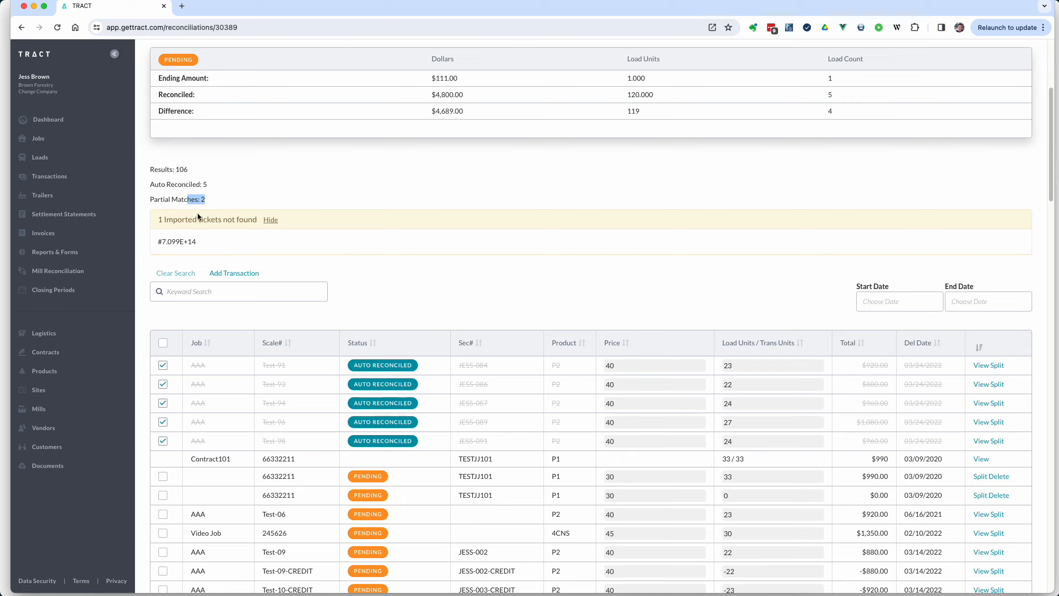
pyautogui.scroll(-20, 441, 298)
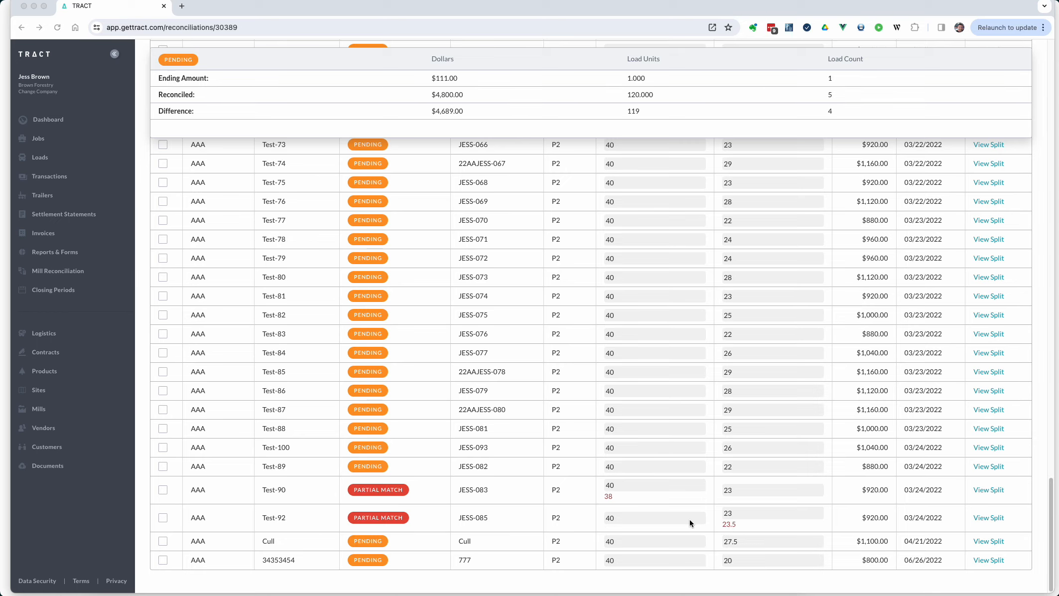
pyautogui.scroll(15, 690, 519)
pyautogui.scroll(10, 690, 518)
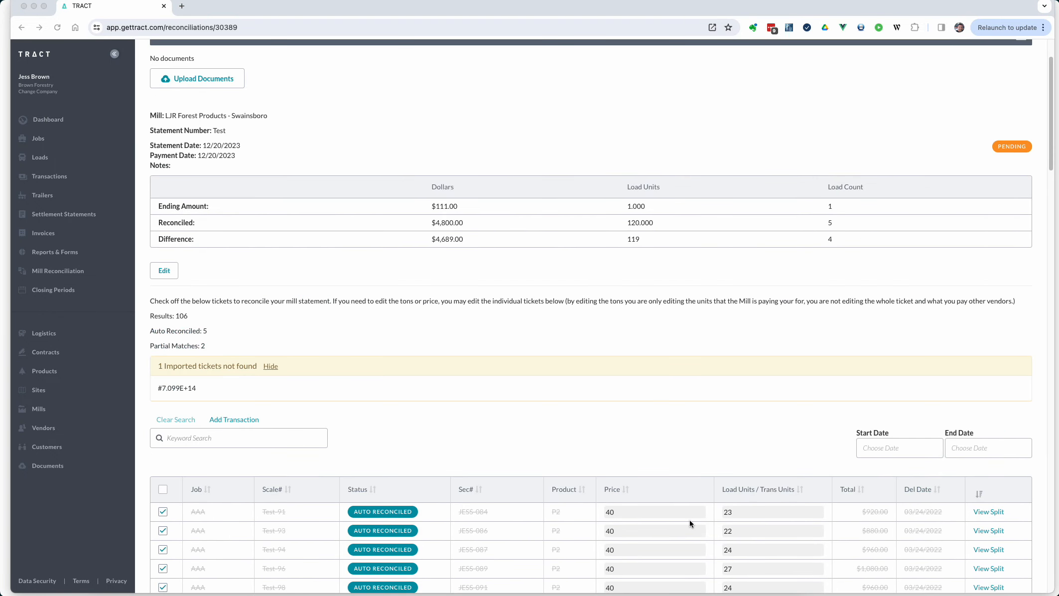
pyautogui.scroll(-20, 689, 519)
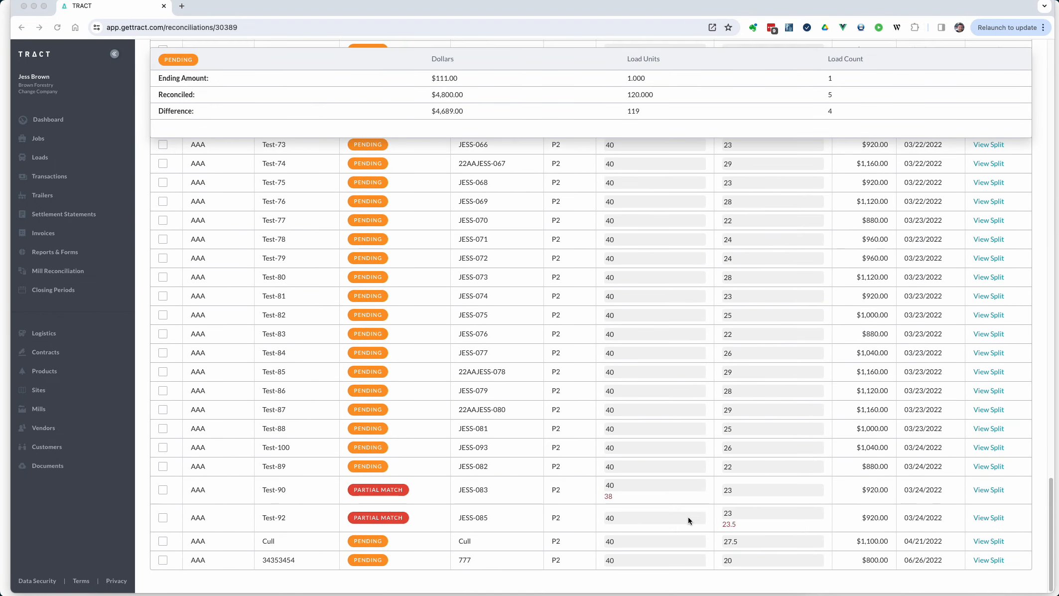
pyautogui.click(719, 524)
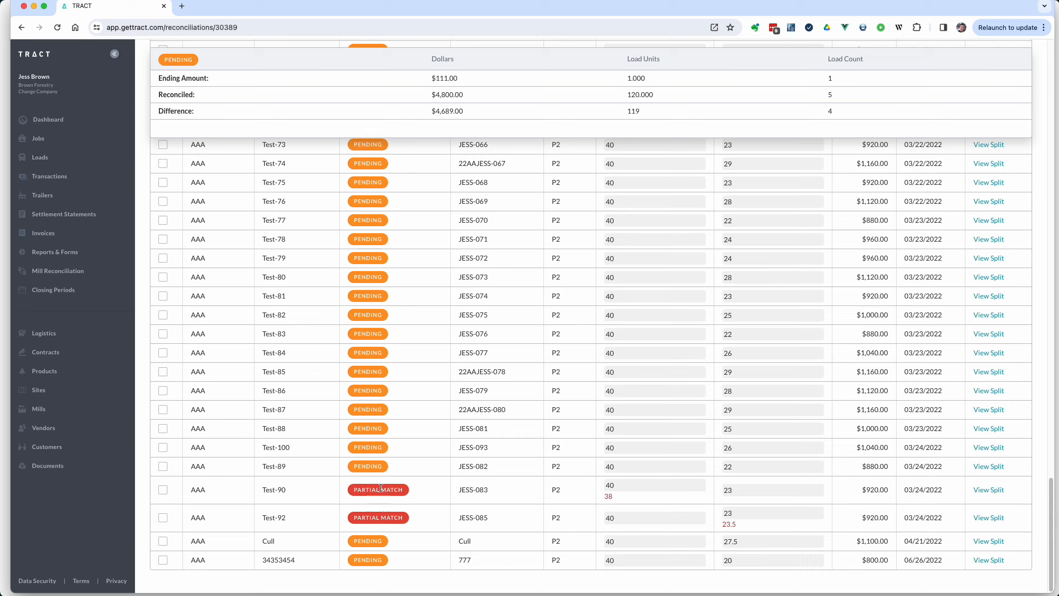
# - Mark the partial-match ticket Test-90 as reconciled and review the updated ticket list
pyautogui.click(163, 491)
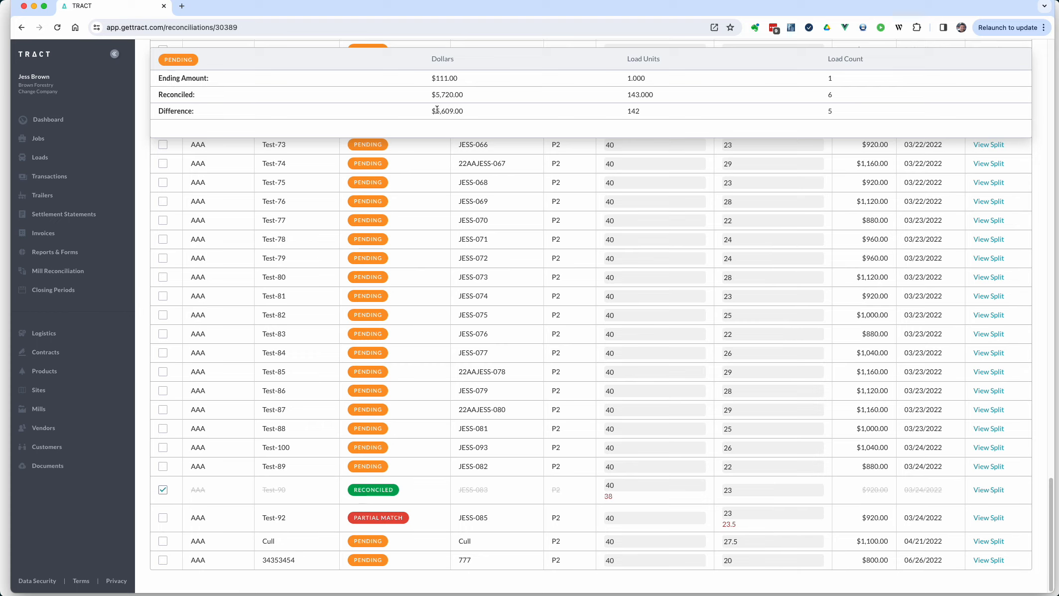
pyautogui.scroll(15, 486, 274)
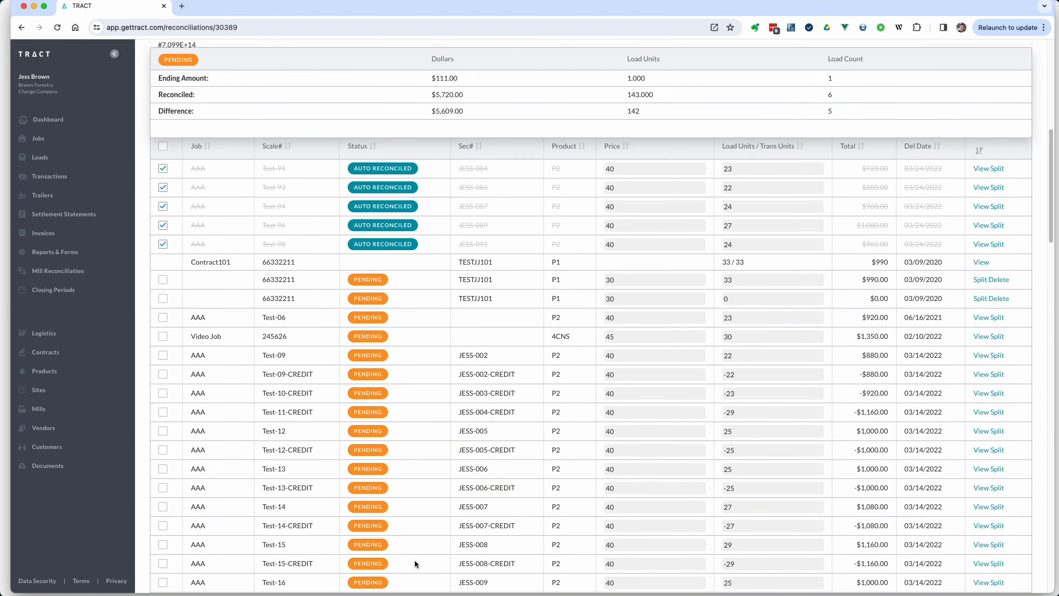
pyautogui.scroll(-15, 591, 349)
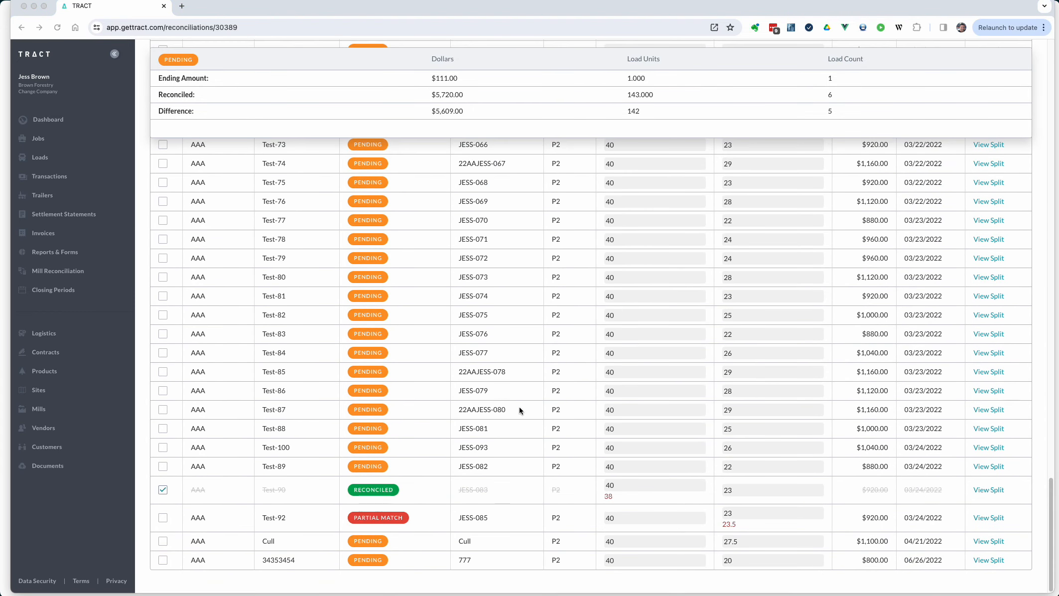